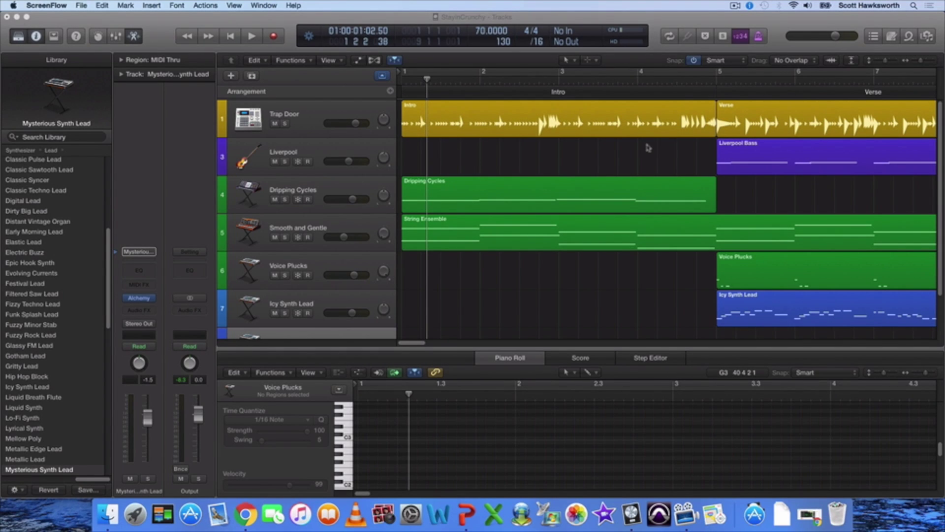
Step: Bring Logic Pro X to the front and hide the Library pane to widen the workspace
click(114, 120)
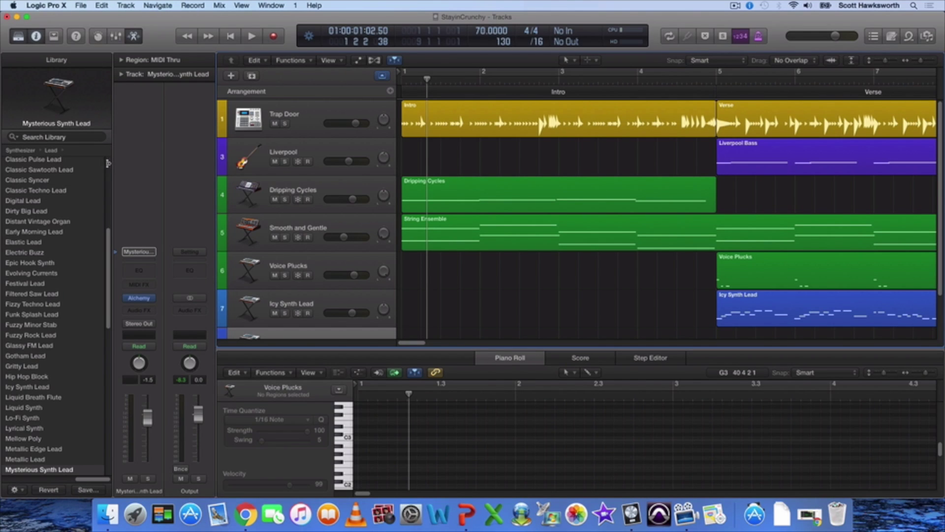
drag(107, 163, 73, 165)
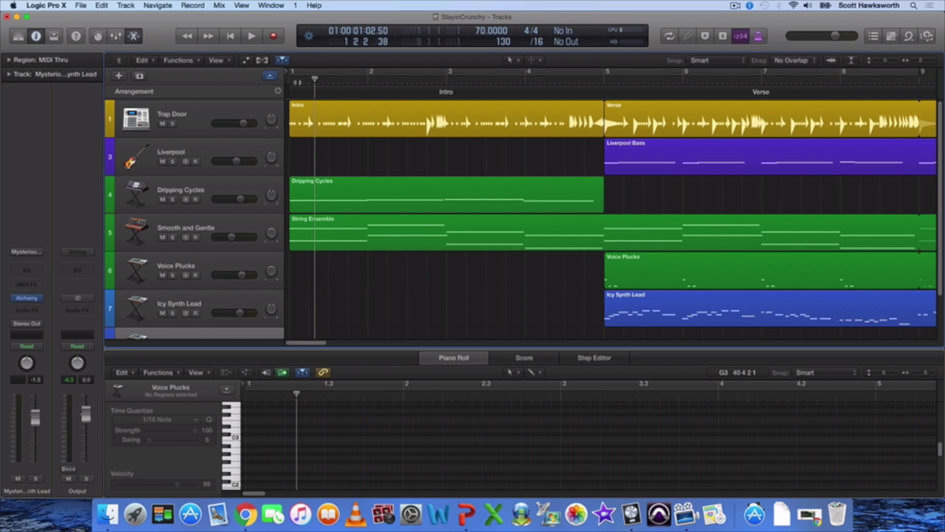
Step: Play the StayinCrunchy arrangement from bar 1
click(291, 80)
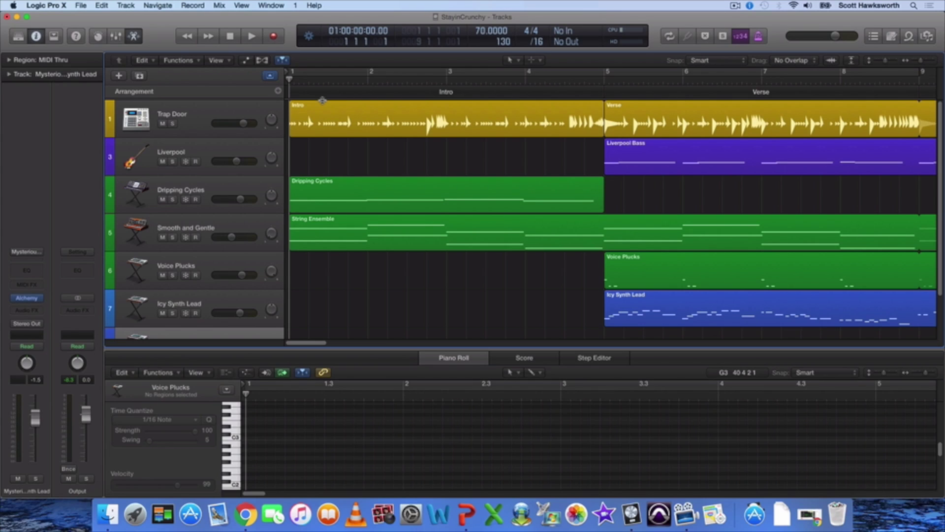
key(space)
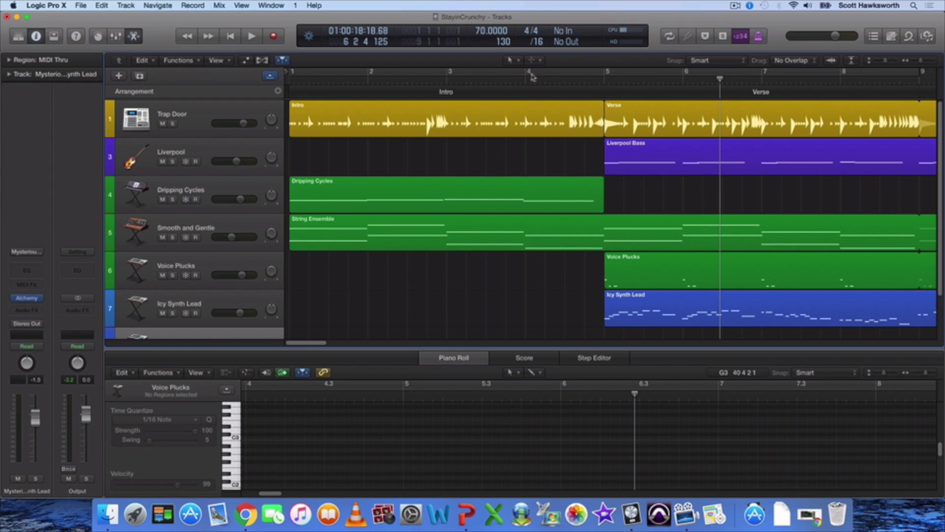
Step: Freeze Liverpool, Dripping Cycles, Smooth and Gentle, Voice Plucks, Icy and Mysterious Synth Lead, then render
click(186, 161)
click(186, 199)
click(186, 237)
click(186, 275)
scroll(232, 280, down, 1)
click(186, 302)
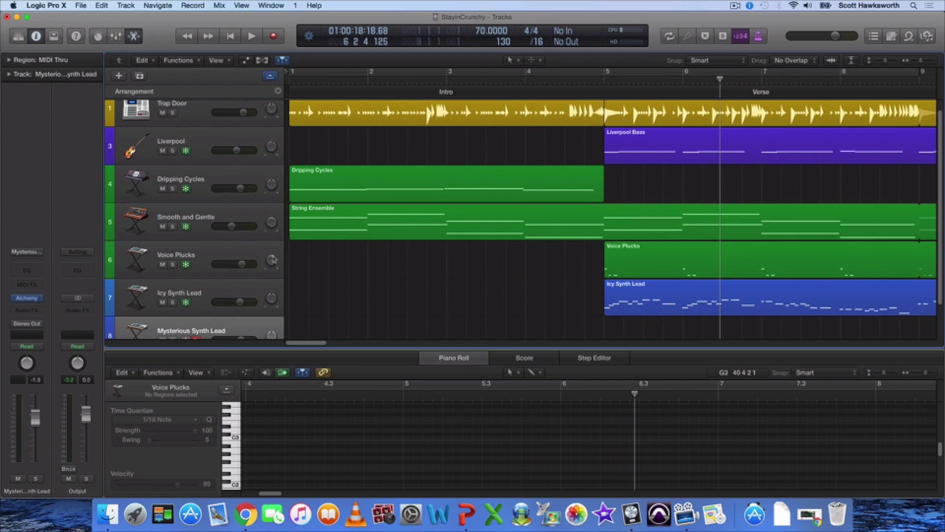
scroll(213, 286, down, 4)
click(187, 300)
scroll(246, 259, up, 5)
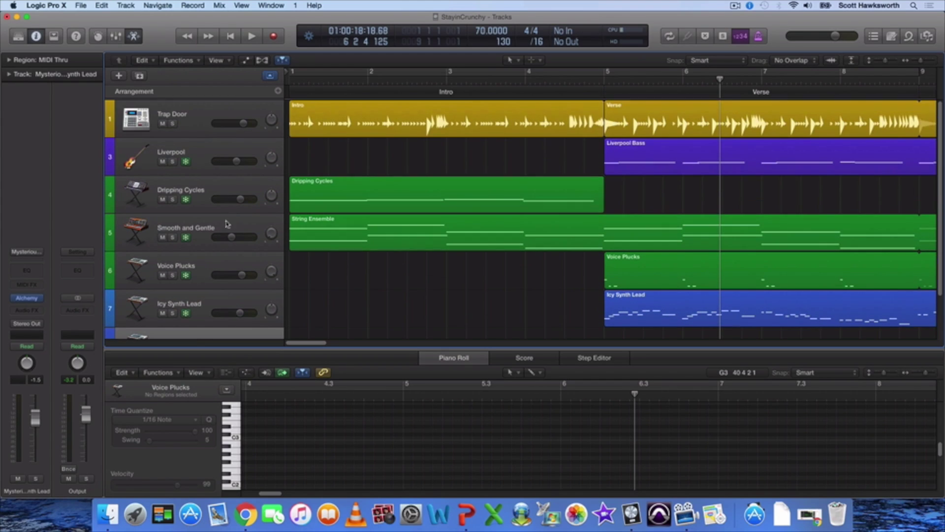
click(252, 37)
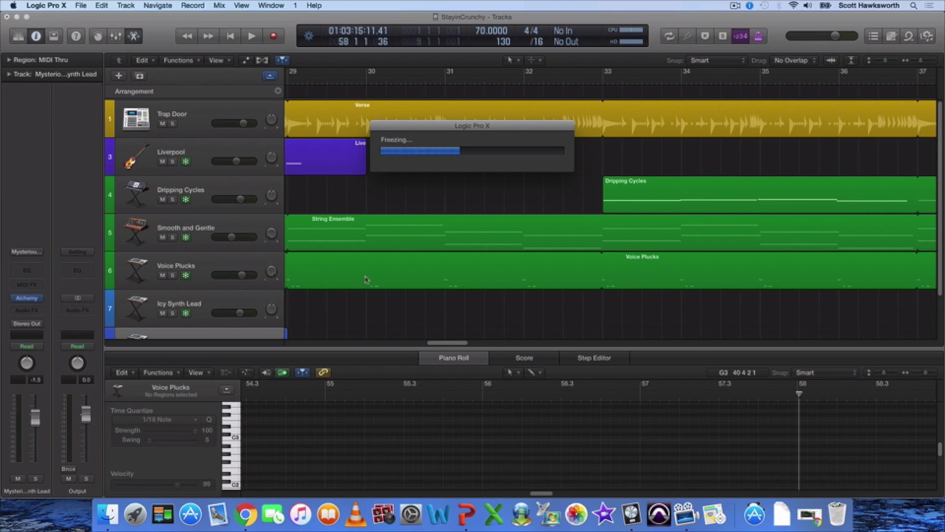
Step: Quit PowerPoint from its Dock icon while the freeze renders
right_click(471, 511)
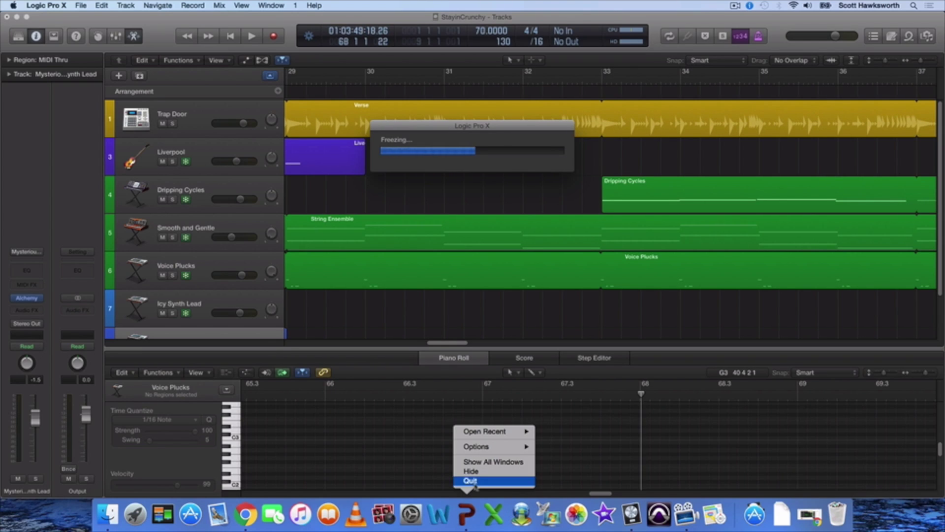
click(471, 481)
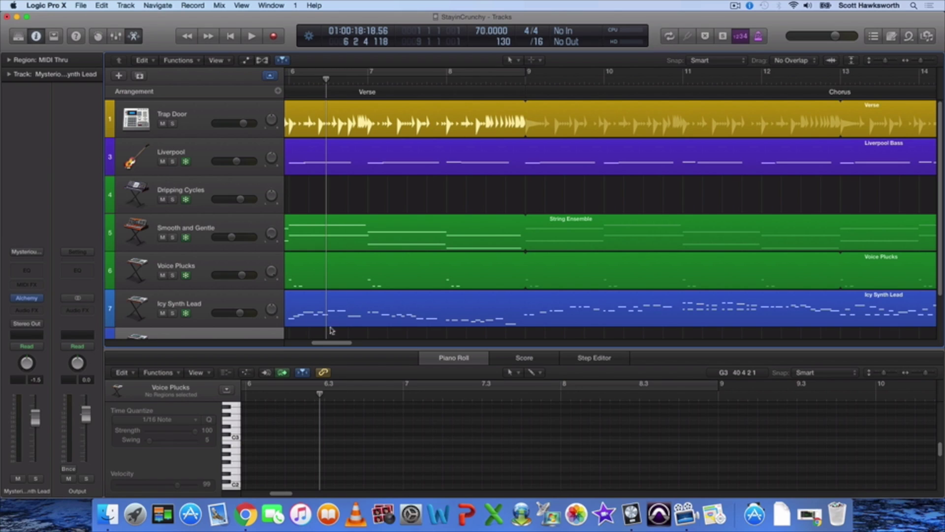
Step: Scroll the Tracks area back and return the playhead to bar 1
drag(320, 343, 276, 341)
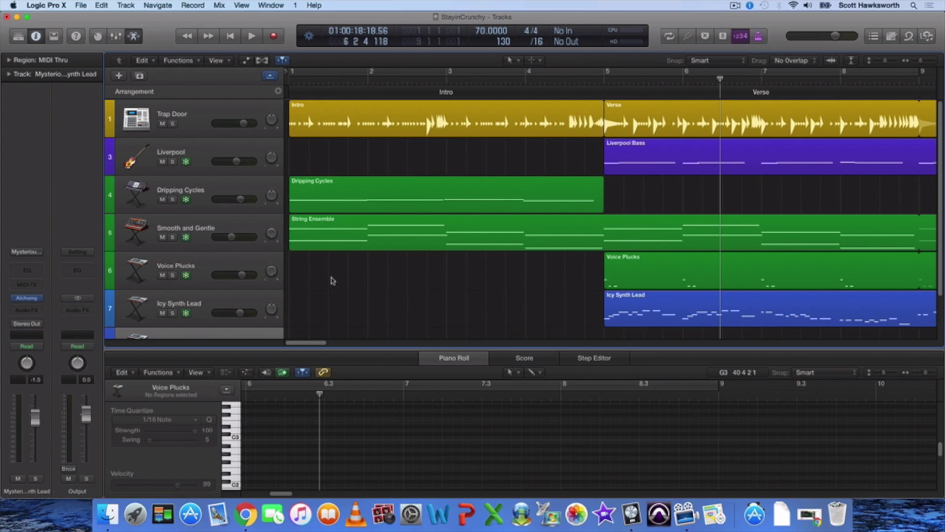
scroll(346, 241, down, 2)
scroll(346, 241, up, 2)
click(291, 80)
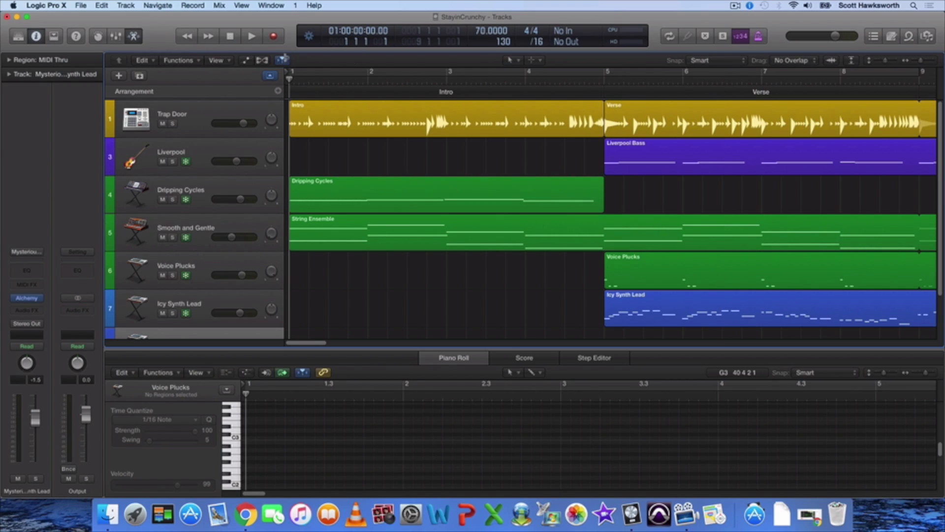
Step: Audition the frozen arrangement from the start, stop it, and scroll through the tracks
click(252, 36)
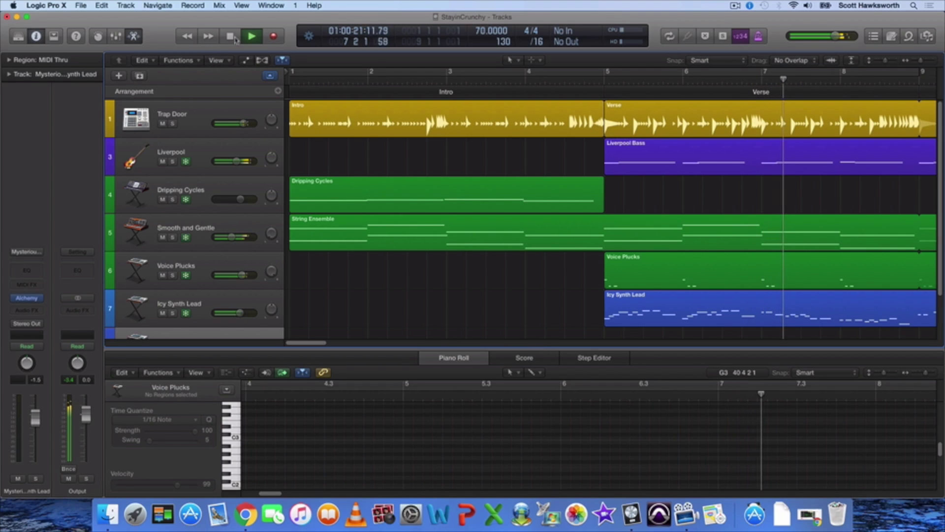
key(space)
drag(318, 342, 417, 331)
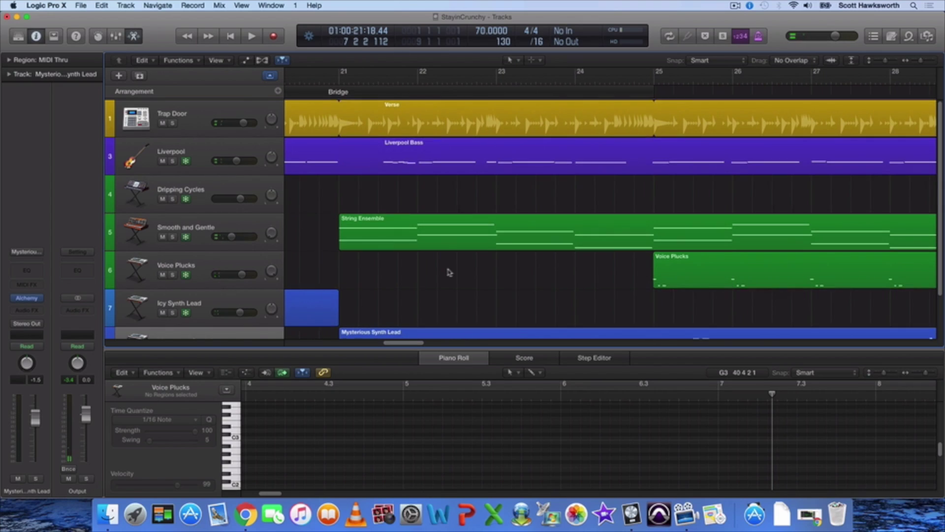
scroll(447, 268, down, 2)
scroll(449, 271, up, 2)
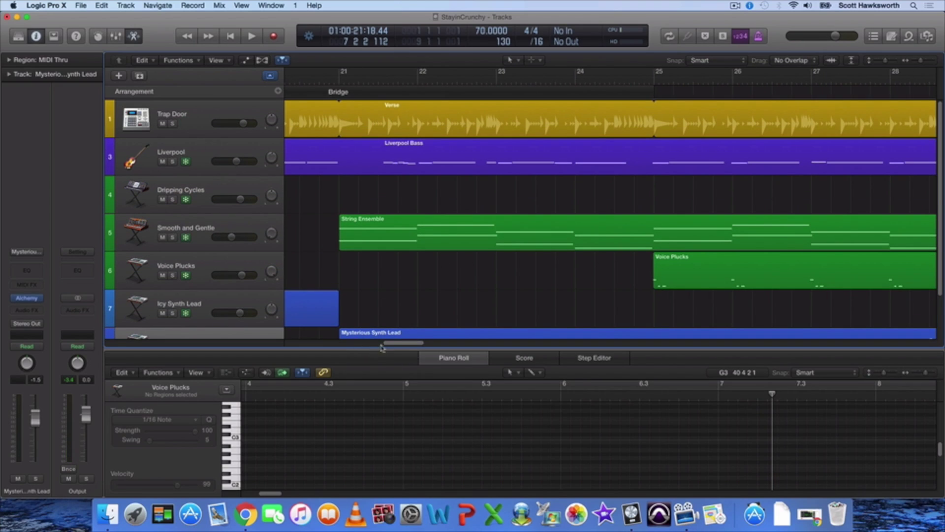
drag(389, 343, 273, 308)
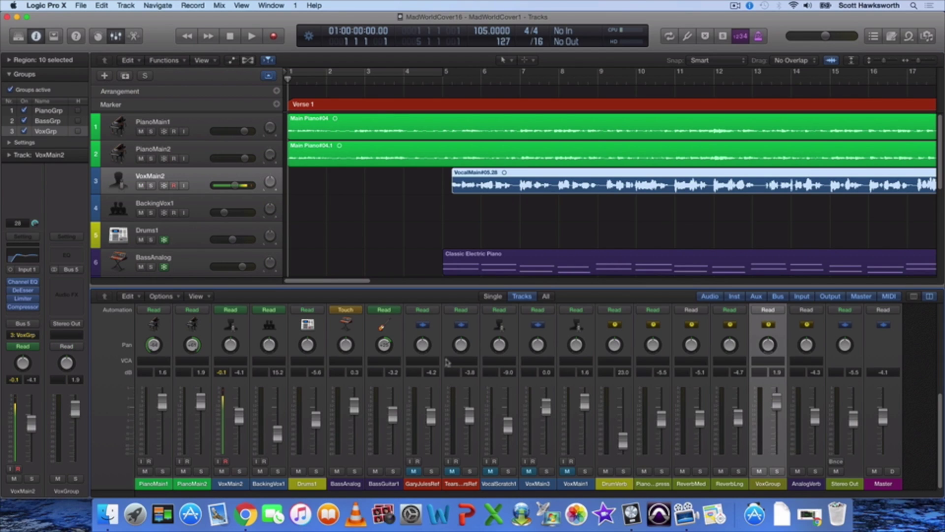
scroll(454, 368, up, 2)
scroll(454, 368, up, 8)
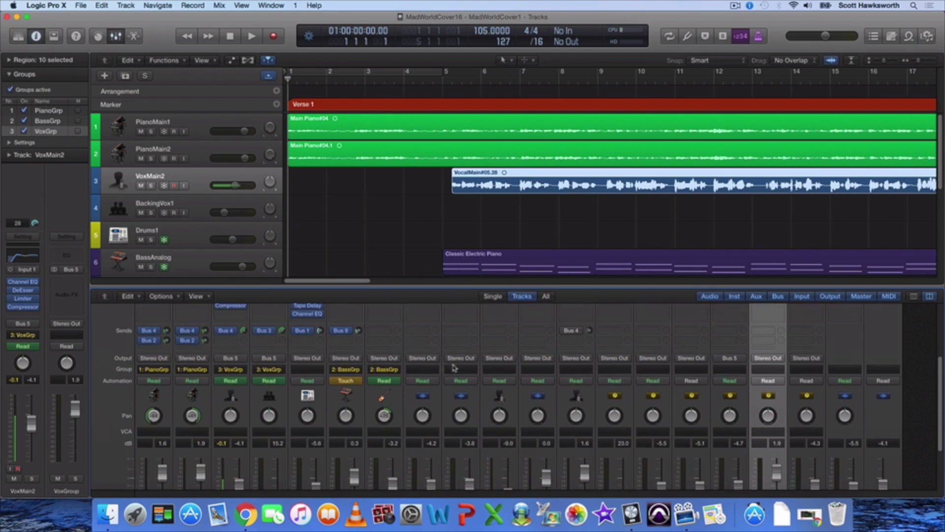
scroll(471, 356, down, 10)
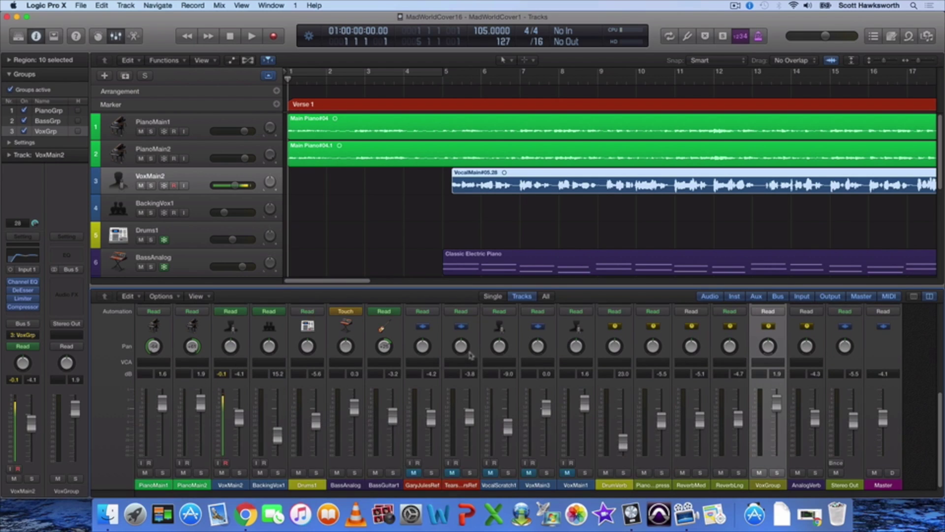
scroll(471, 355, up, 5)
scroll(471, 355, up, 10)
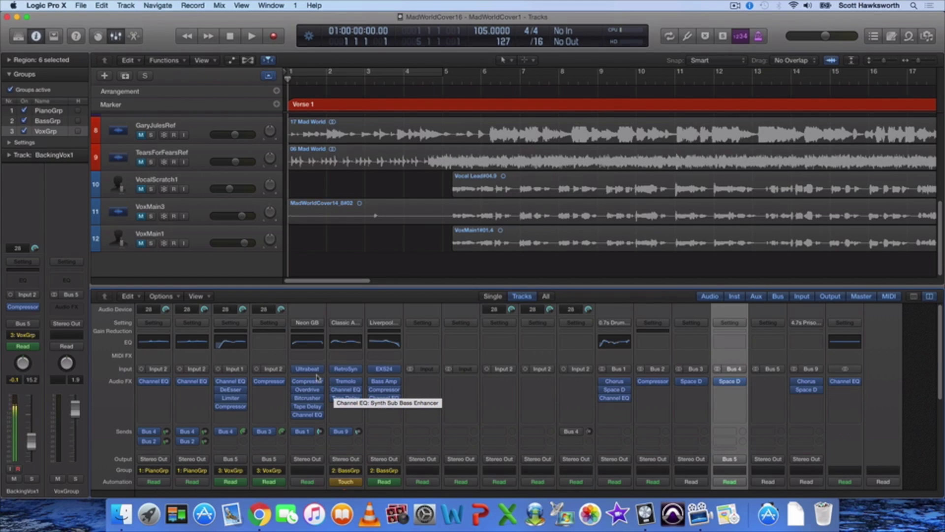
Step: Scroll to the Audio Devices preferences showing the 128-sample I/O buffer size
scroll(257, 389, down, 3)
scroll(257, 349, up, 3)
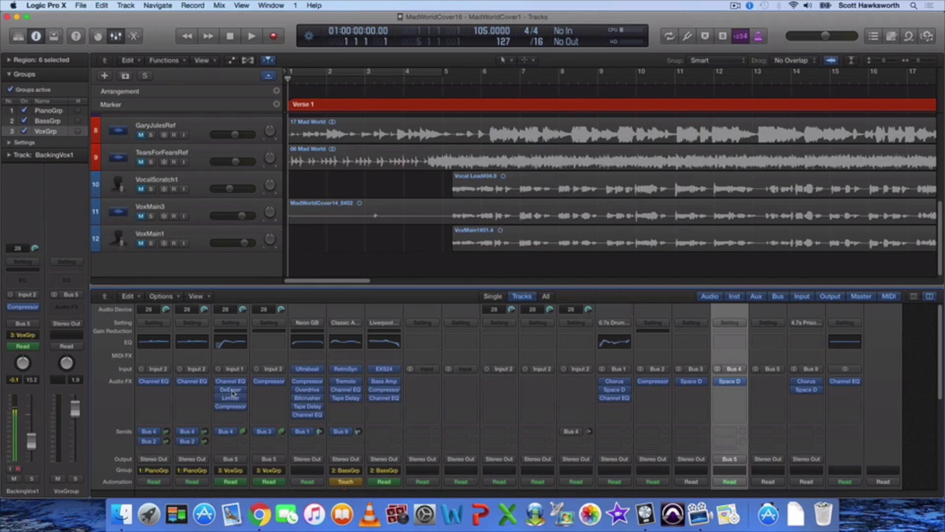
scroll(231, 399, down, 2)
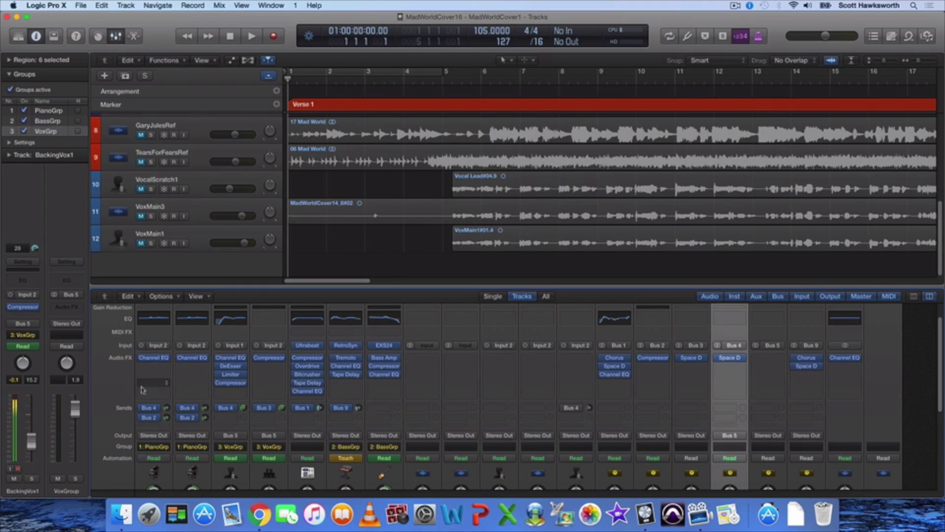
scroll(153, 391, down, 1)
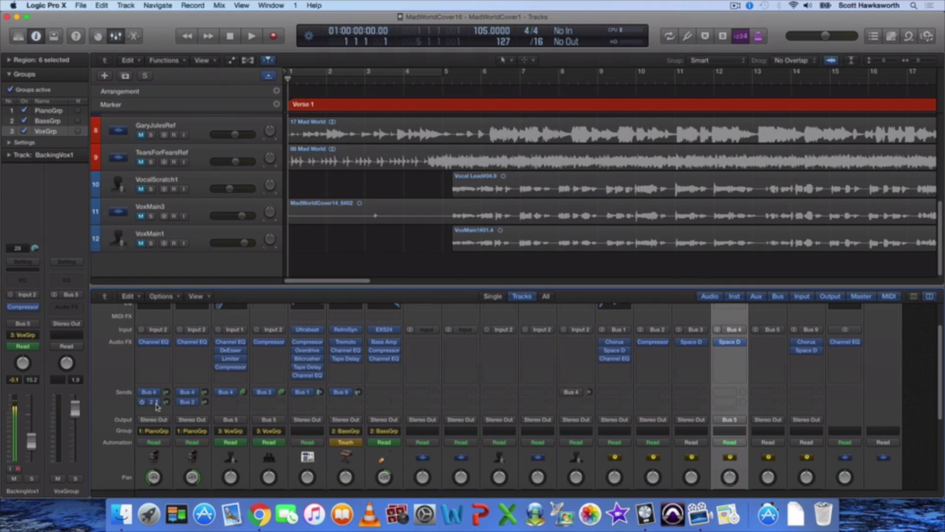
scroll(446, 411, down, 6)
scroll(445, 411, down, 2)
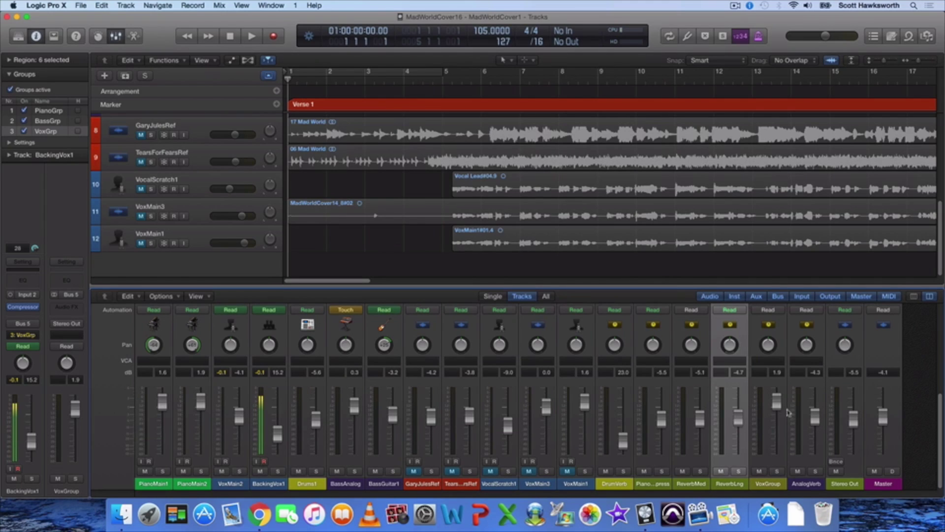
scroll(788, 413, up, 7)
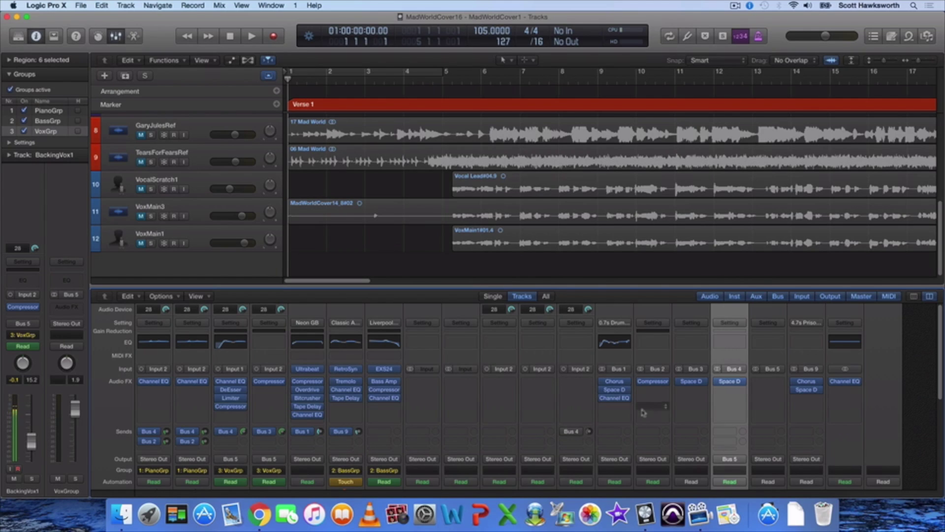
scroll(642, 412, down, 8)
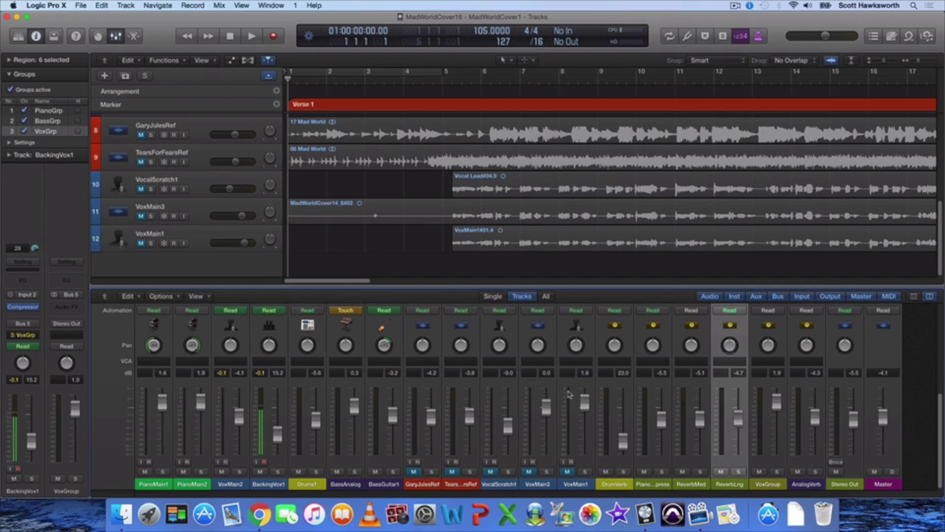
scroll(567, 389, up, 8)
mouse_move(399, 321)
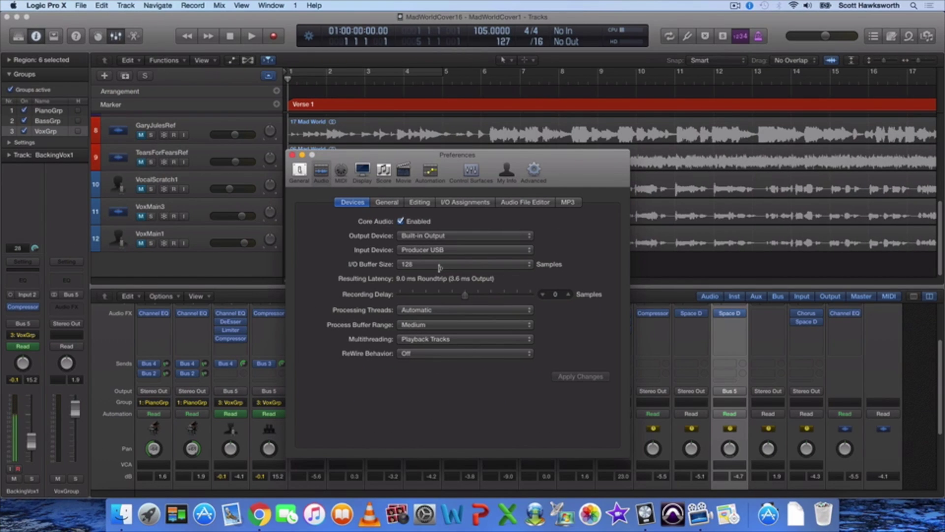
Step: Review the I/O Buffer Size choices, keep 128 samples, and close Preferences
click(440, 268)
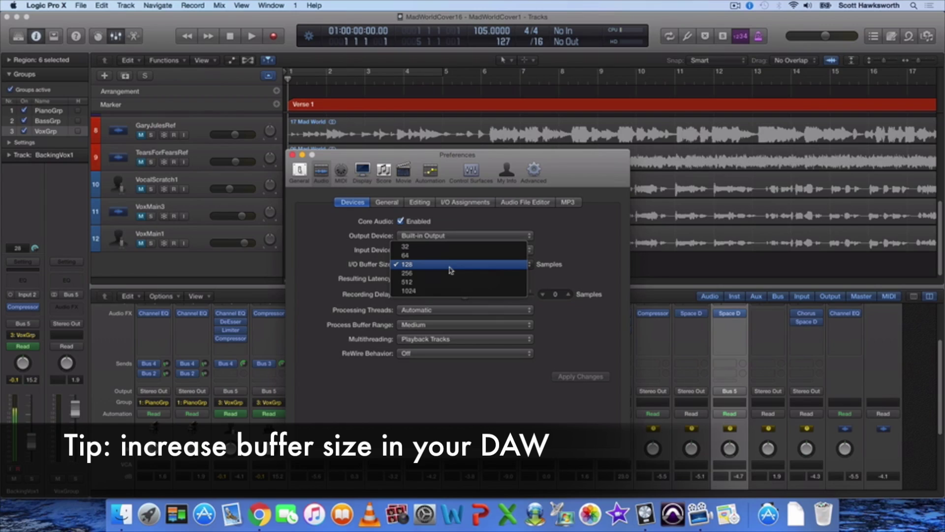
click(567, 268)
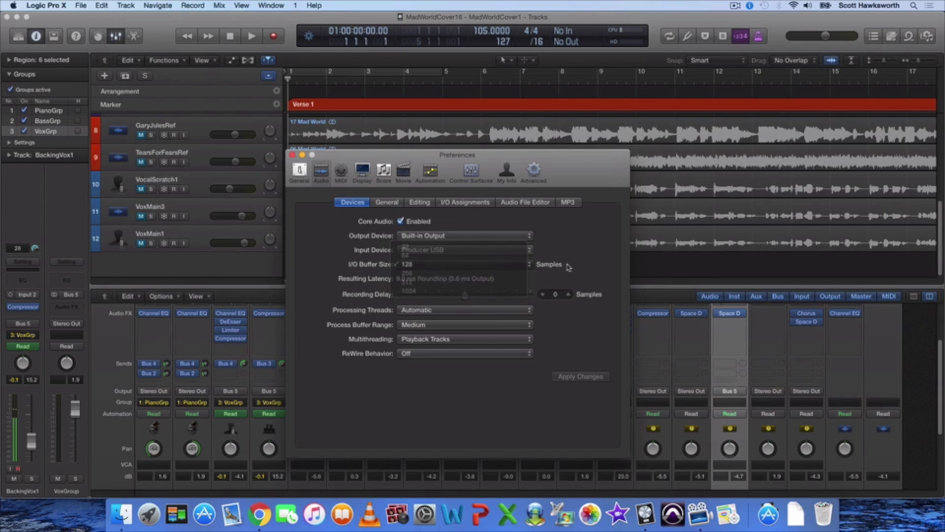
click(459, 268)
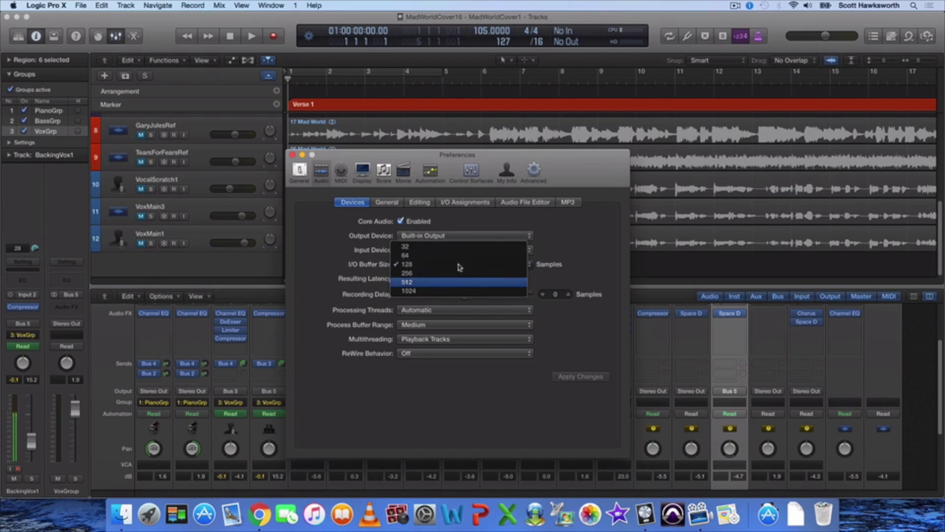
click(450, 265)
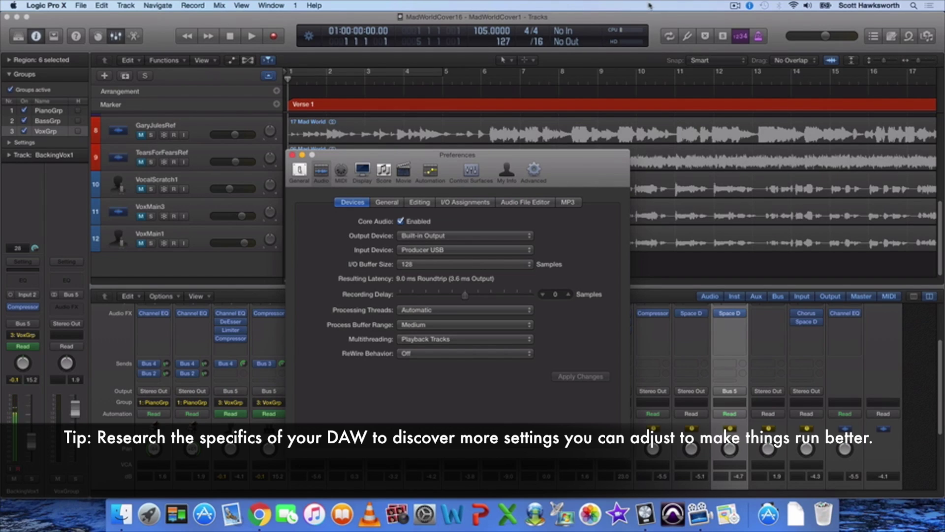
key(super+w)
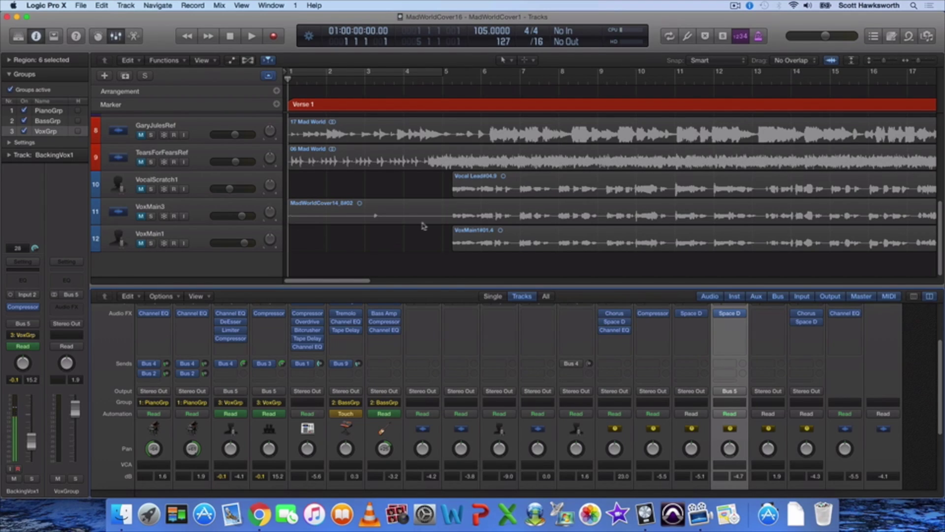
click(735, 5)
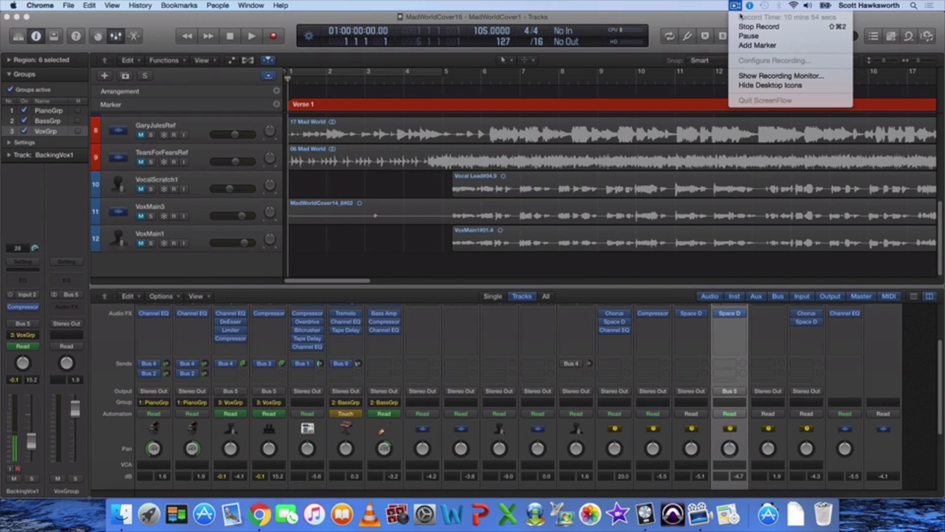
click(437, 253)
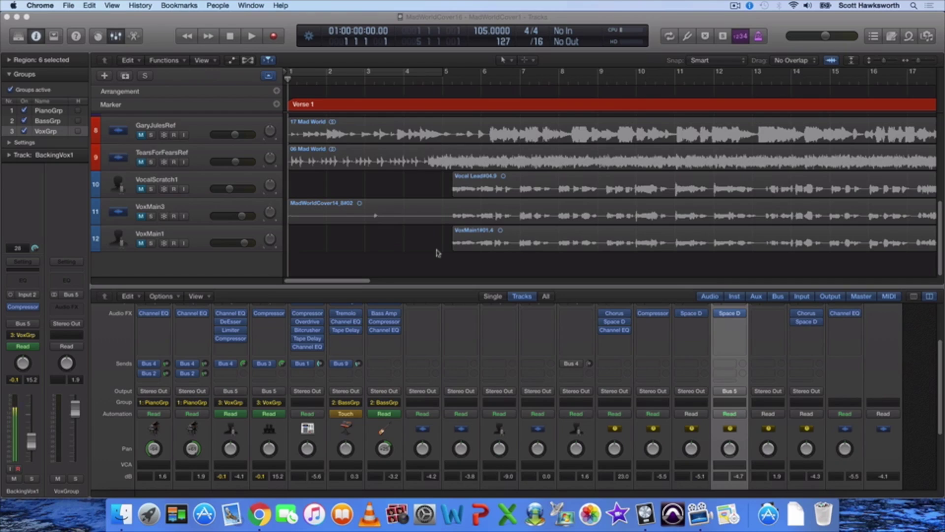
scroll(398, 386, up, 3)
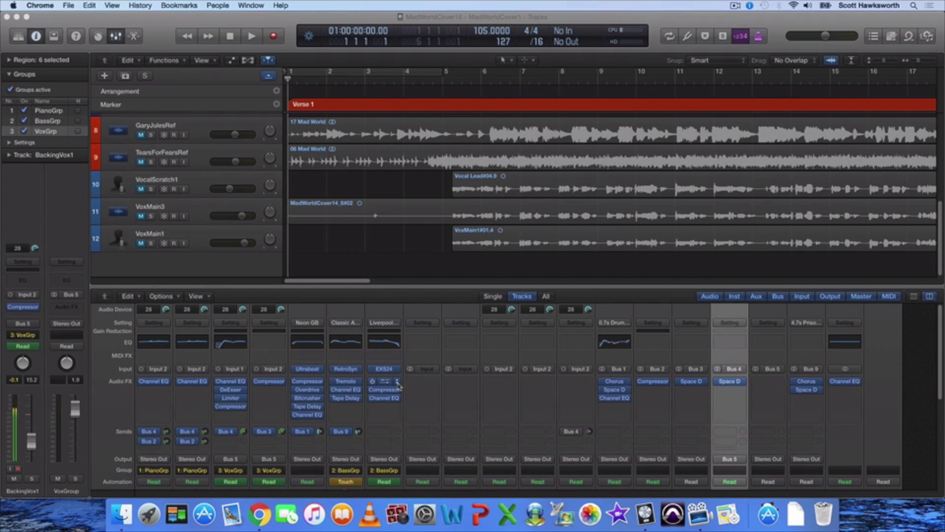